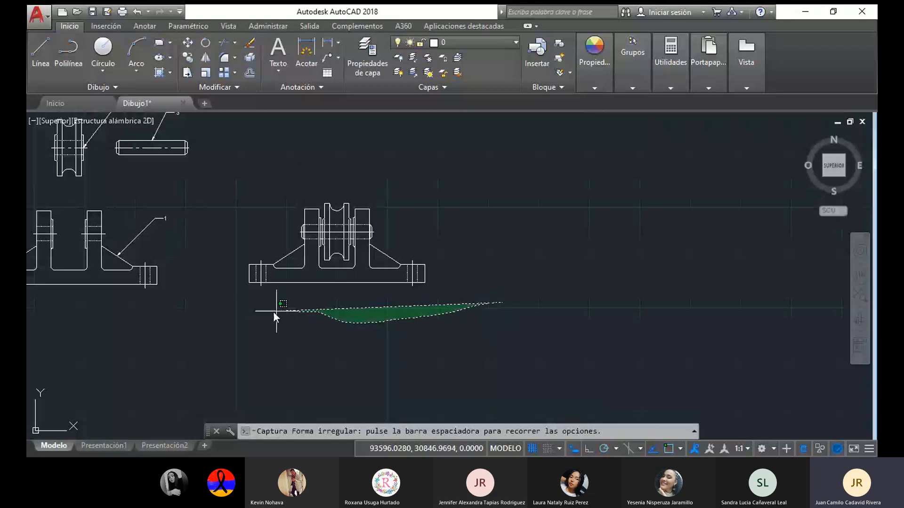
Copy the assembled pulley front view horizontally to its right, using the base's lower-left corner as the base point.
{"action": "left_click", "coordinate": [187, 58]}
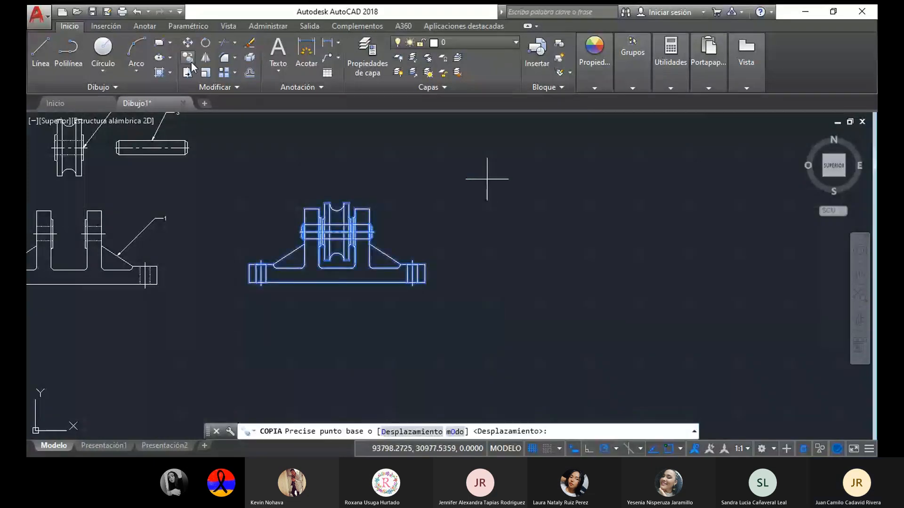
{"action": "left_click", "coordinate": [249, 283]}
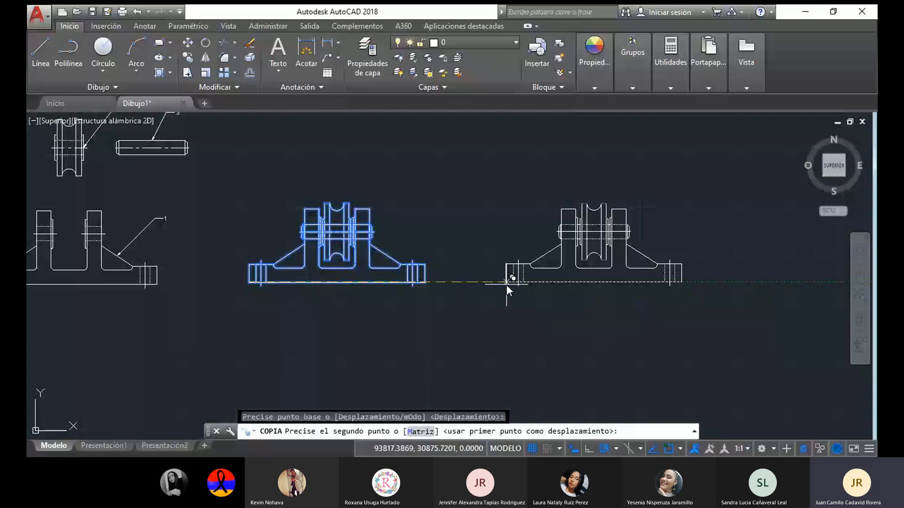
{"action": "left_click", "coordinate": [506, 284]}
On the copied assembly, draw a line about 46 units long in colour 237,31,36 along the pin's axis, from the right support's outer face to the pulley's left hub face.
{"action": "middle_click_drag", "start_coordinate": [545, 273], "coordinate": [423, 291]}
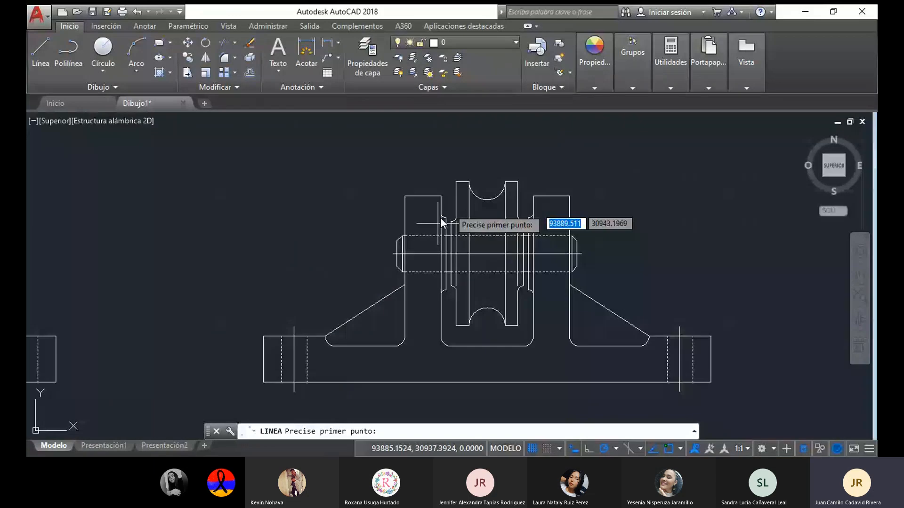
{"action": "left_click", "coordinate": [594, 61]}
{"action": "left_click", "coordinate": [689, 101]}
{"action": "left_click", "coordinate": [644, 225]}
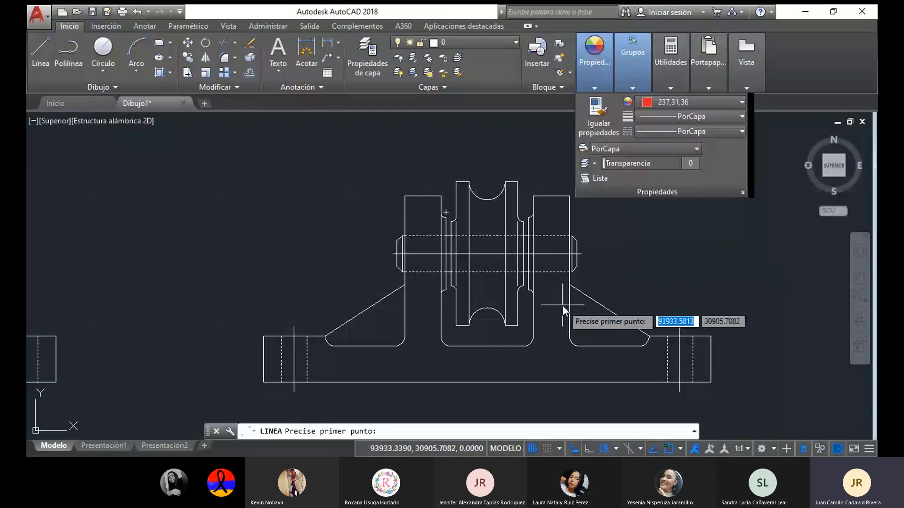
{"action": "scroll", "coordinate": [562, 305], "scroll_direction": "up", "scroll_amount": 4}
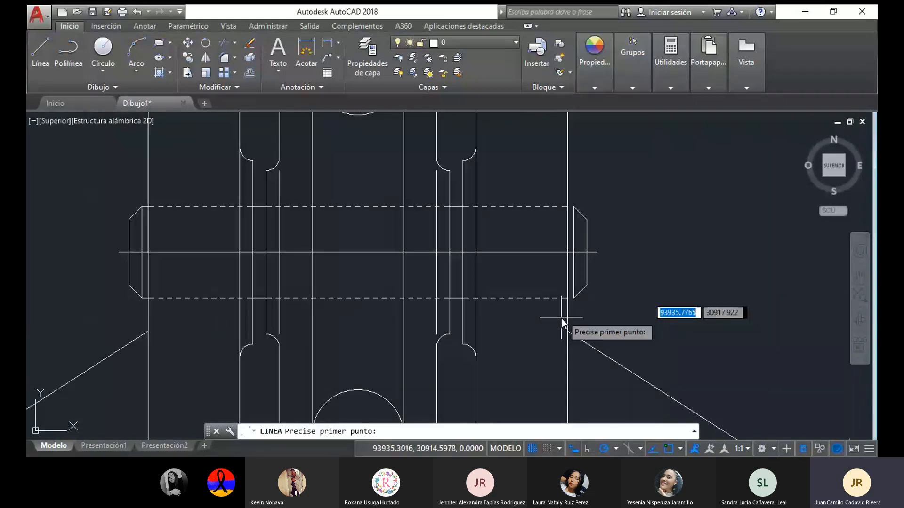
{"action": "left_click", "coordinate": [574, 258]}
{"action": "scroll", "coordinate": [301, 258], "scroll_direction": "down", "scroll_amount": 2}
{"action": "left_click", "coordinate": [285, 257]}
{"action": "key", "text": "Escape"}
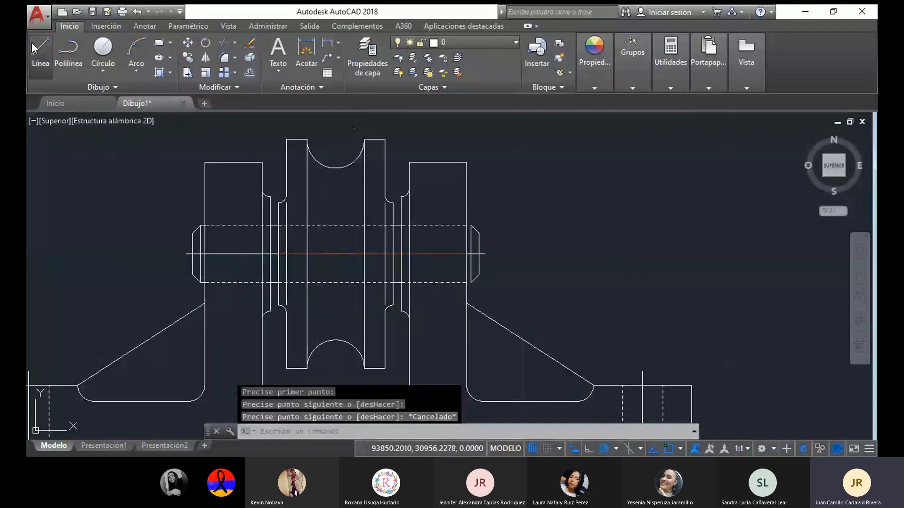
Reset the line colour to PorCapa and close the upper gap between the right support and the pin's chamfered end on the original assembly.
{"action": "left_click", "coordinate": [32, 42]}
{"action": "scroll", "coordinate": [105, 298], "scroll_direction": "up", "scroll_amount": 3}
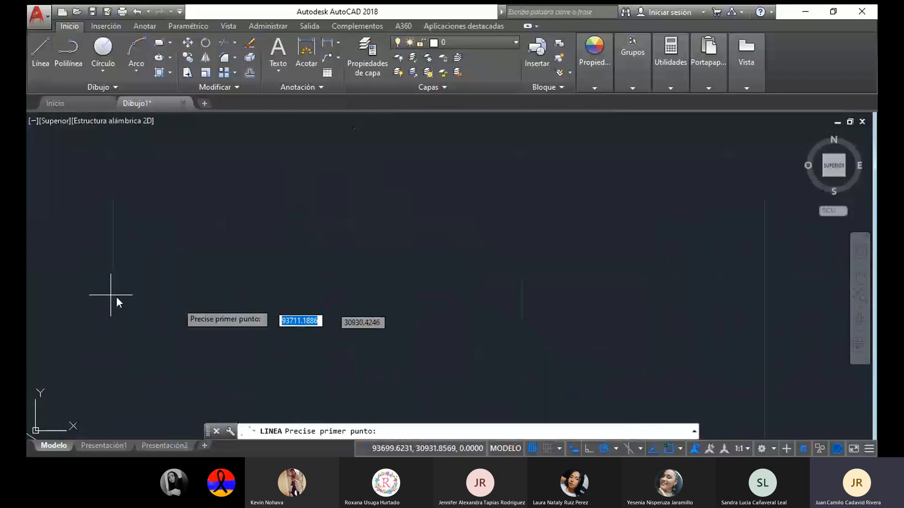
{"action": "scroll", "coordinate": [117, 296], "scroll_direction": "down", "scroll_amount": 3}
{"action": "left_click", "coordinate": [597, 89]}
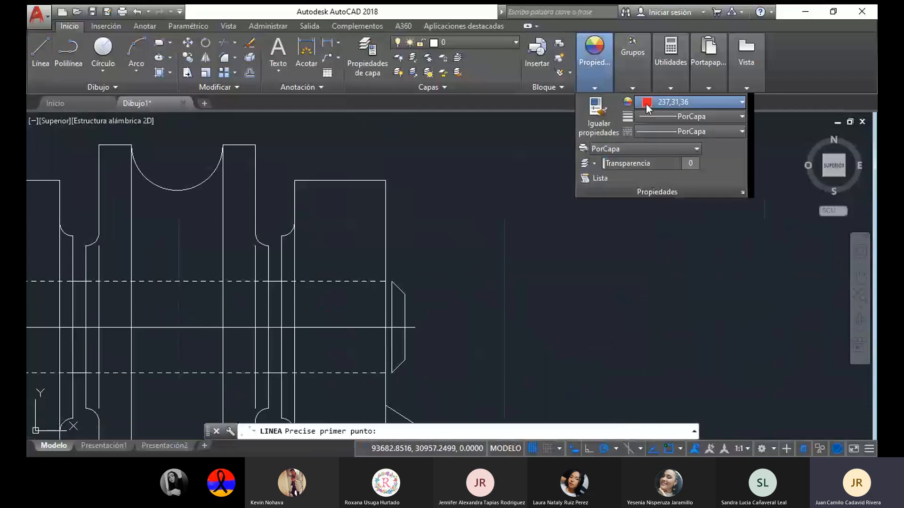
{"action": "left_click", "coordinate": [646, 104]}
{"action": "left_click", "coordinate": [656, 118]}
{"action": "scroll", "coordinate": [405, 281], "scroll_direction": "up", "scroll_amount": 3}
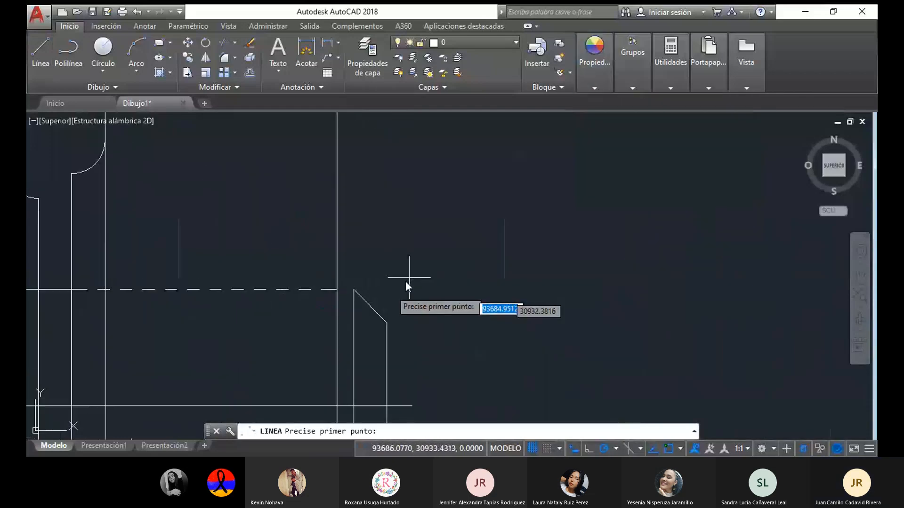
{"action": "left_click", "coordinate": [337, 291]}
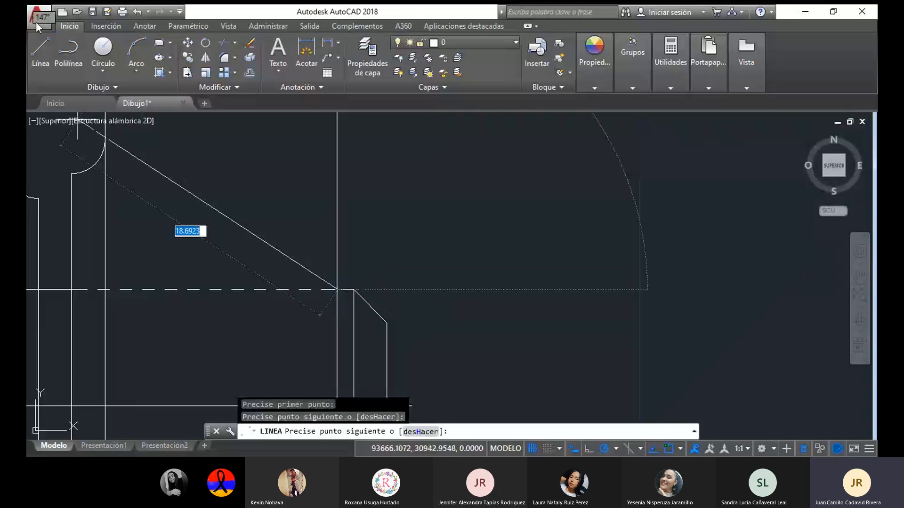
Draw the short lower edge joining the pin's right chamfered end to the support on the original assembly.
{"action": "left_click", "coordinate": [41, 52]}
{"action": "middle_click_drag", "start_coordinate": [474, 309], "coordinate": [516, 167]}
{"action": "left_click", "coordinate": [381, 380]}
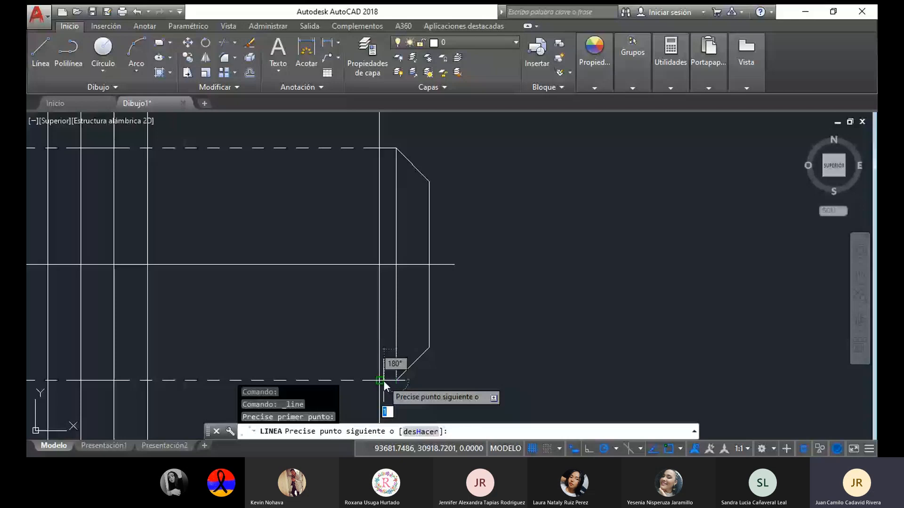
{"action": "key", "text": "Escape"}
Draw the missing short upper and lower edges between the right support and the pin's chamfered end on the copied assembly.
{"action": "scroll", "coordinate": [527, 343], "scroll_direction": "down", "scroll_amount": 3}
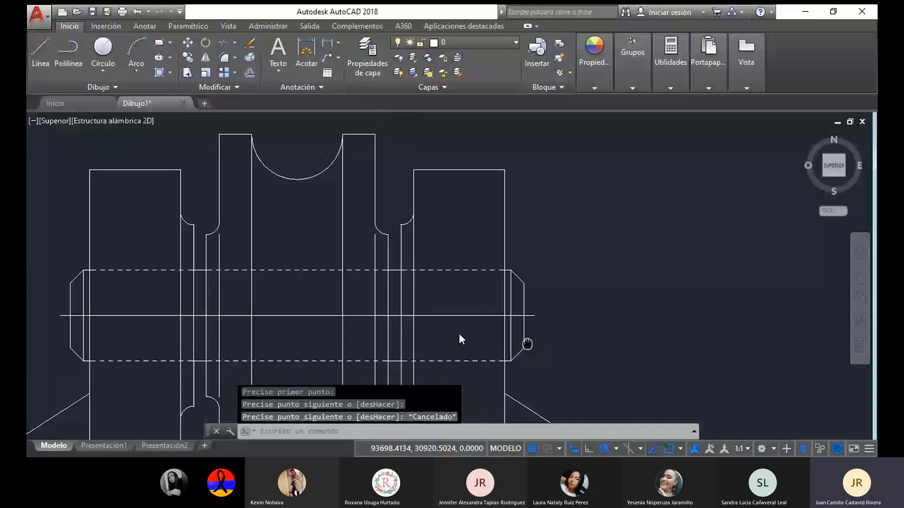
{"action": "middle_click_drag", "start_coordinate": [527, 343], "coordinate": [468, 285]}
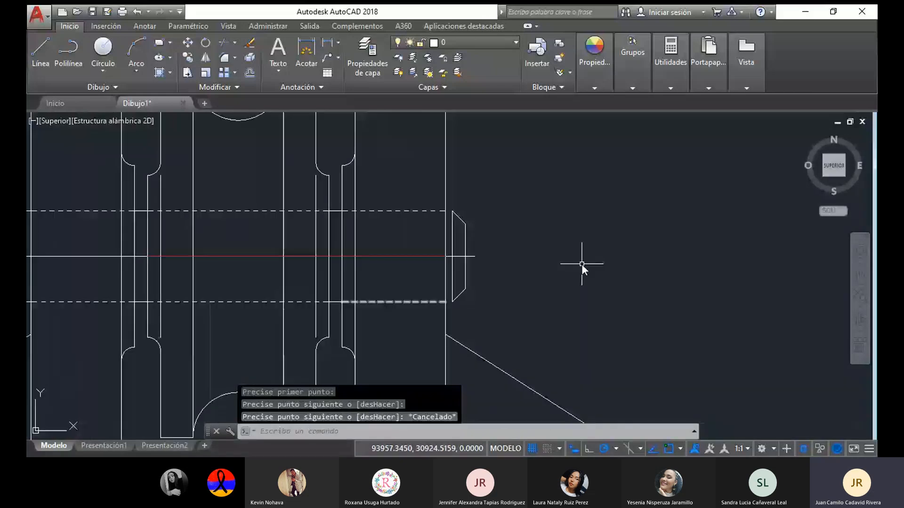
{"action": "key", "text": "space"}
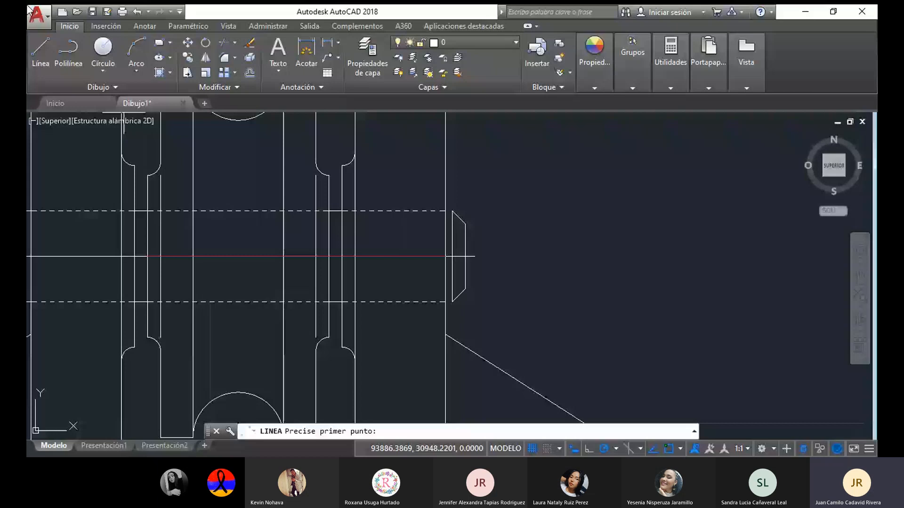
{"action": "scroll", "coordinate": [395, 203], "scroll_direction": "up", "scroll_amount": 2}
{"action": "left_click", "coordinate": [475, 216]}
{"action": "left_click", "coordinate": [485, 216]}
{"action": "left_click", "coordinate": [35, 51]}
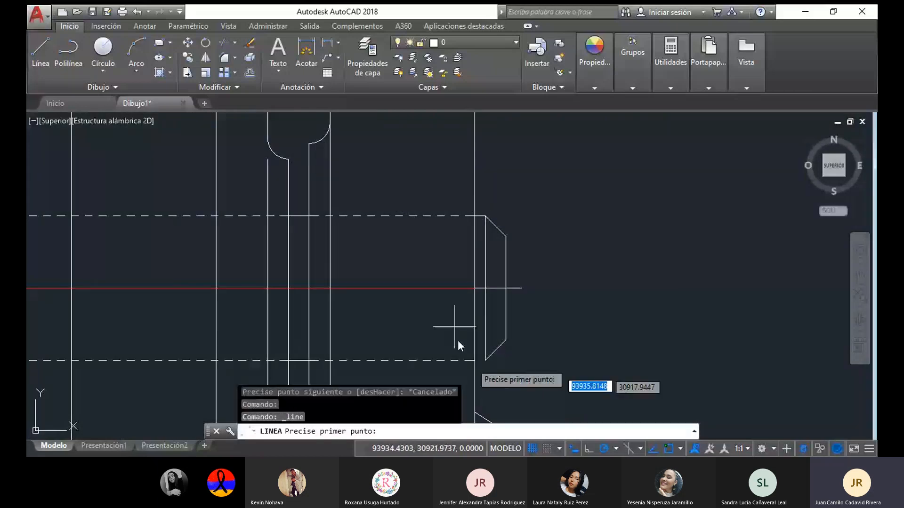
{"action": "left_click", "coordinate": [485, 361]}
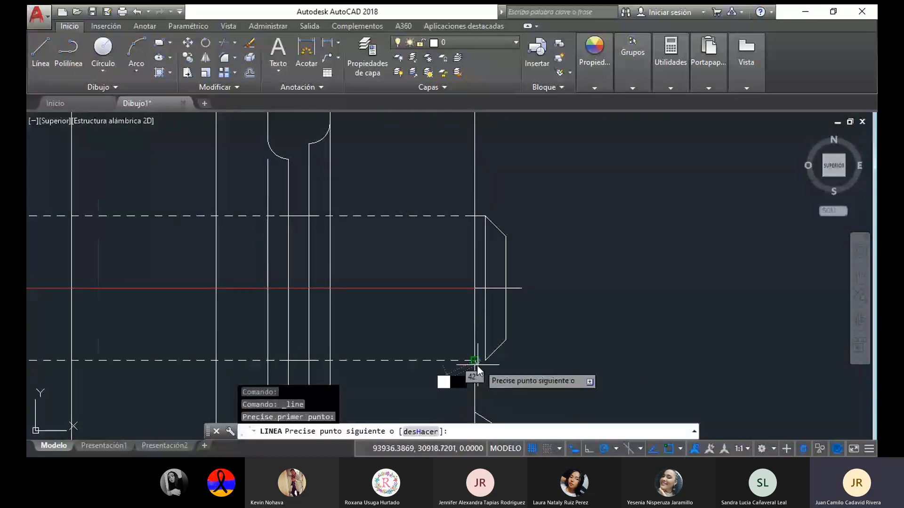
{"action": "key", "text": "Escape"}
Draw a solid line over the pin's dashed upper edge, from the pulley's left hub face to the pin's right end.
{"action": "scroll", "coordinate": [597, 388], "scroll_direction": "down", "scroll_amount": 4}
{"action": "scroll", "coordinate": [541, 349], "scroll_direction": "up", "scroll_amount": 2}
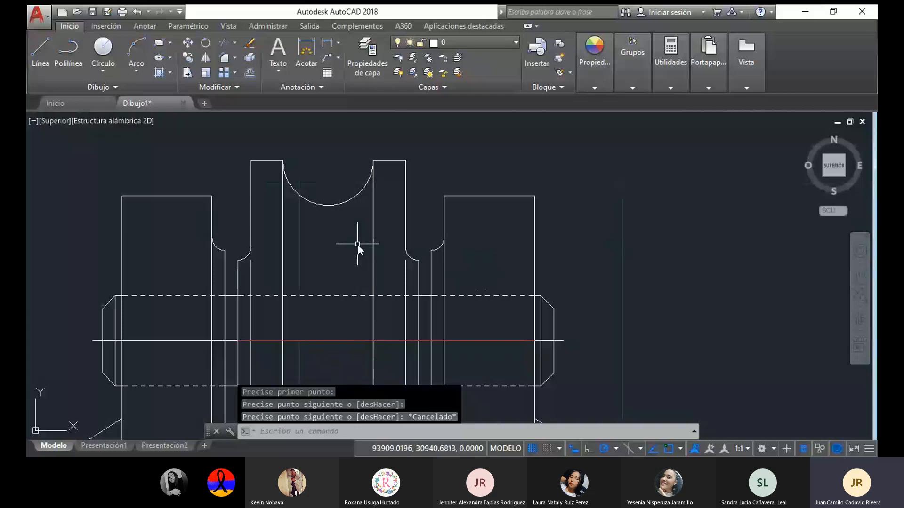
{"action": "left_click", "coordinate": [488, 341]}
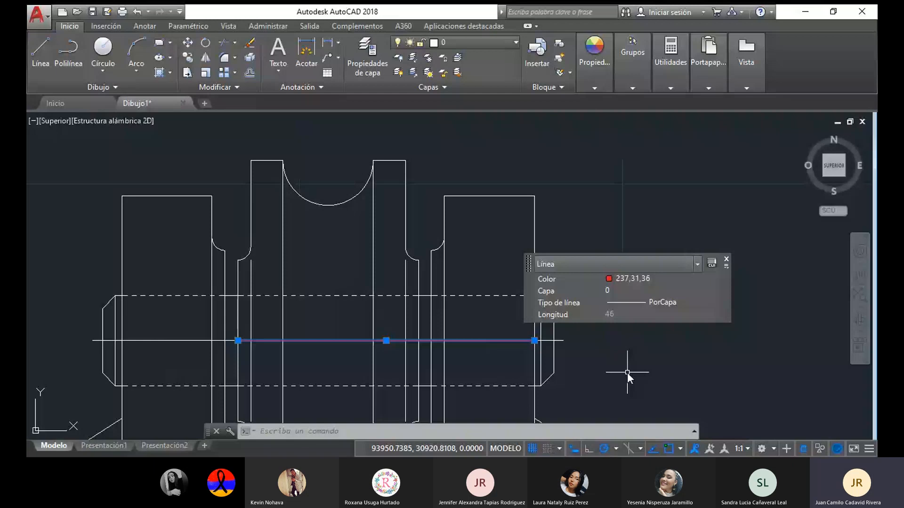
{"action": "key", "text": "Escape"}
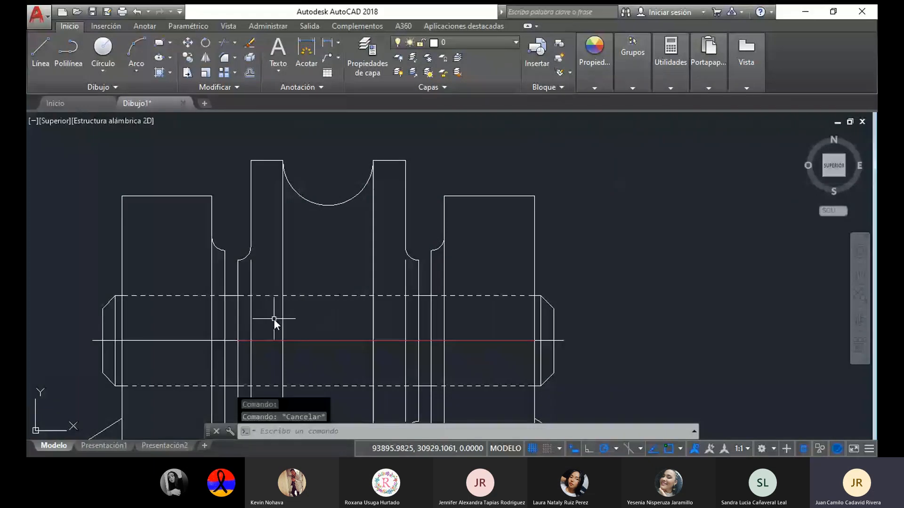
{"action": "left_click", "coordinate": [311, 342]}
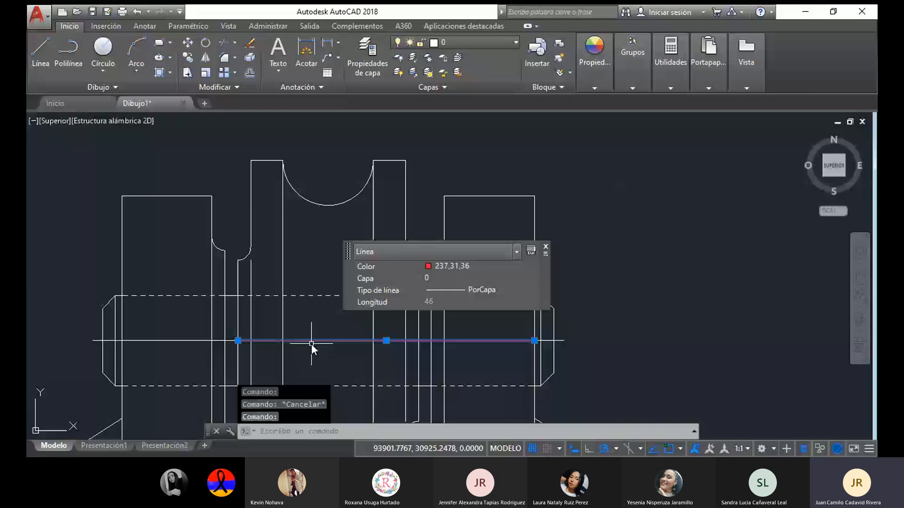
{"action": "middle_click_drag", "start_coordinate": [508, 339], "coordinate": [397, 320]}
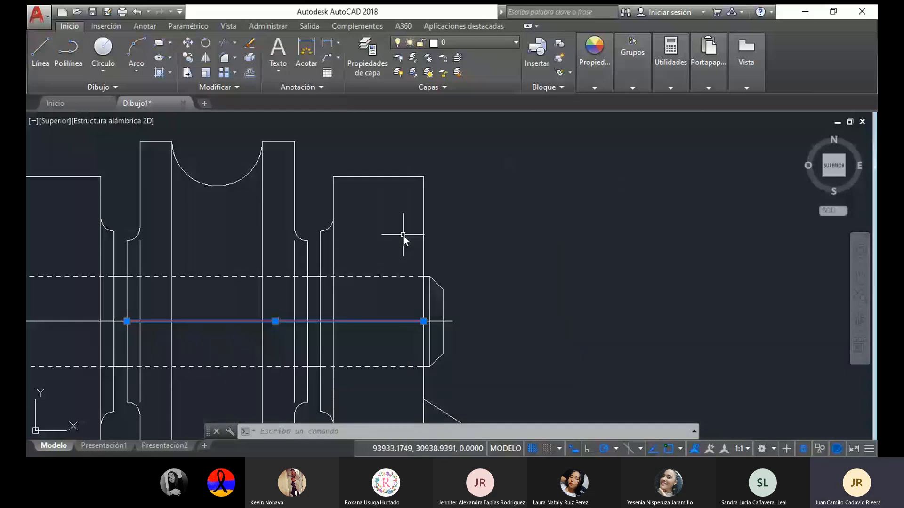
{"action": "left_click", "coordinate": [49, 47]}
{"action": "middle_click_drag", "start_coordinate": [103, 278], "coordinate": [242, 279]}
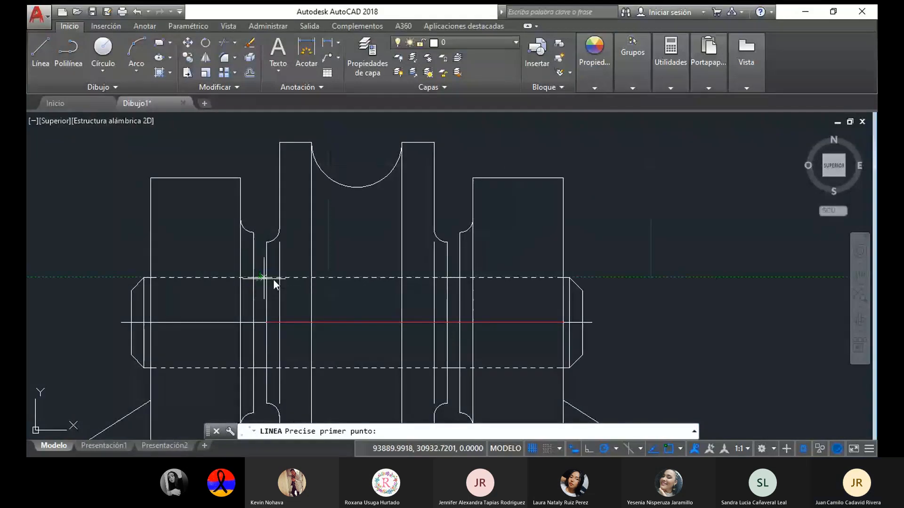
{"action": "left_click", "coordinate": [262, 278]}
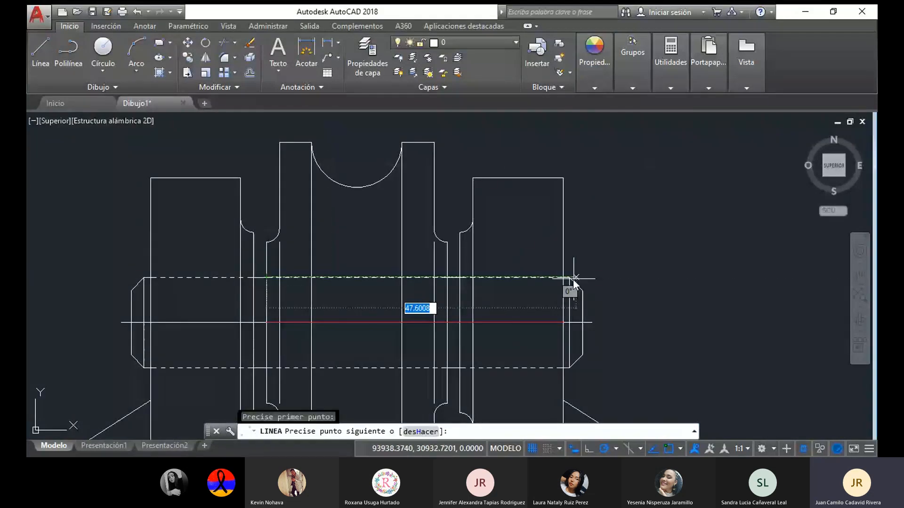
{"action": "key", "text": "Escape"}
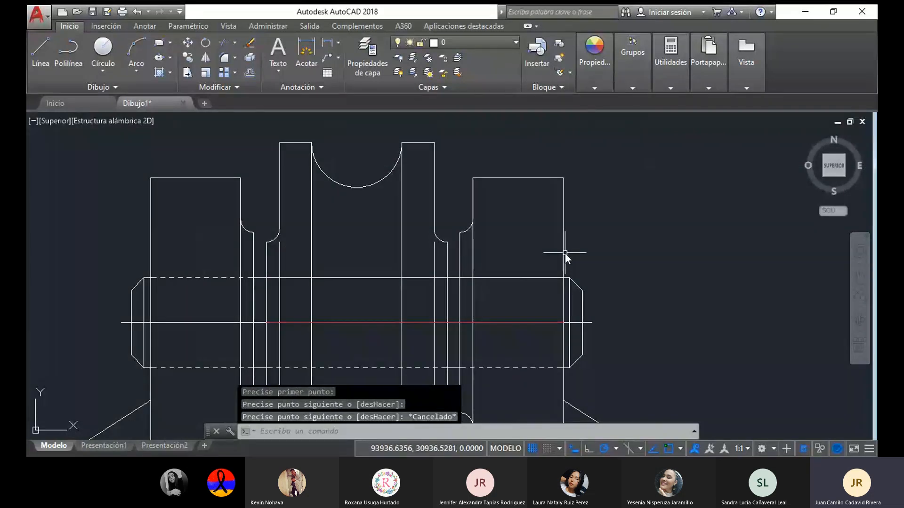
Shorten the right support's outer vertical line to end at the pin's upper edge and delete the dashed segment below it.
{"action": "scroll", "coordinate": [565, 253], "scroll_direction": "up", "scroll_amount": 2}
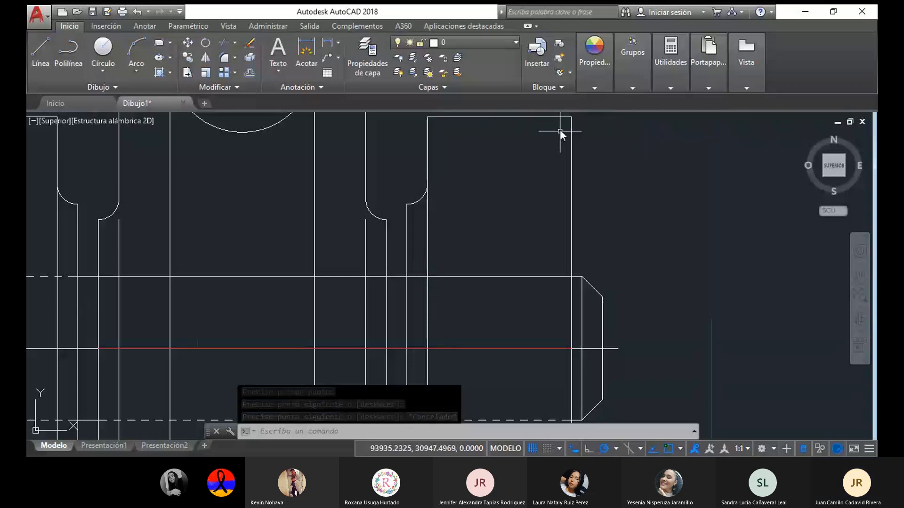
{"action": "left_click", "coordinate": [571, 191]}
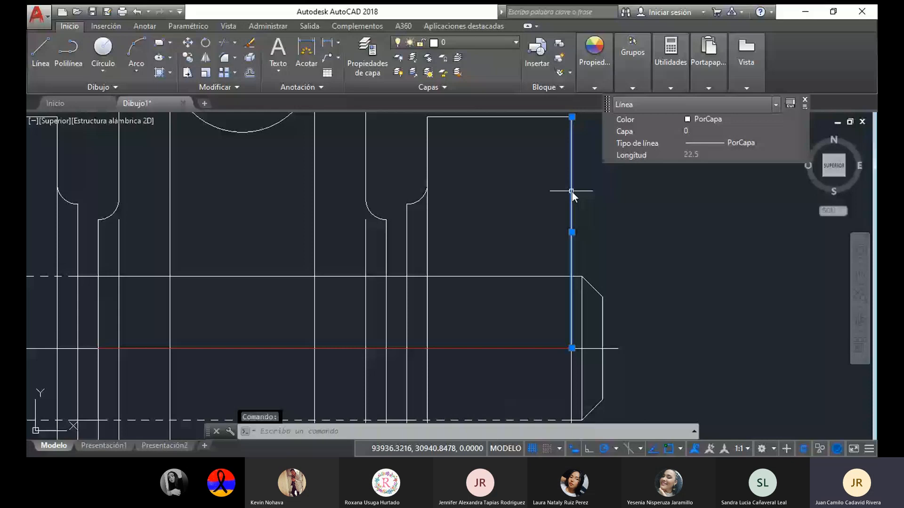
{"action": "left_click", "coordinate": [572, 349]}
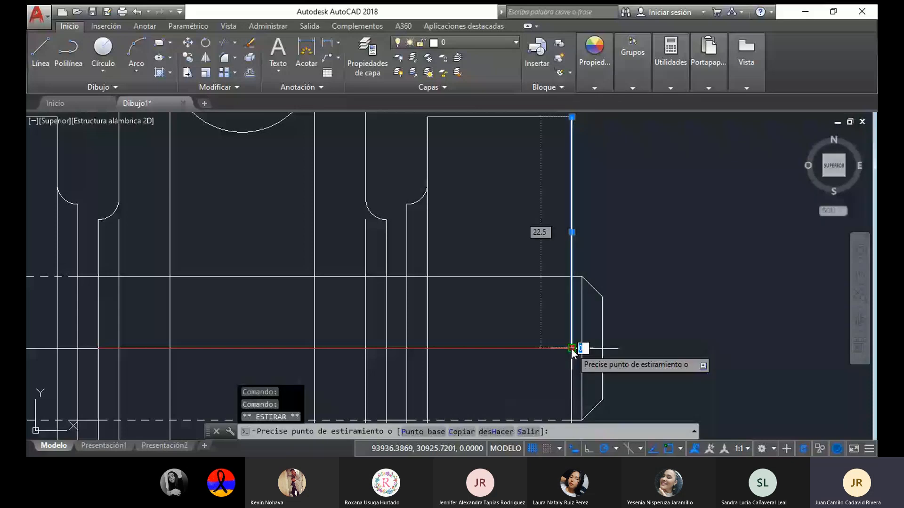
{"action": "key", "text": "Escape"}
{"action": "key", "text": "Escape"}
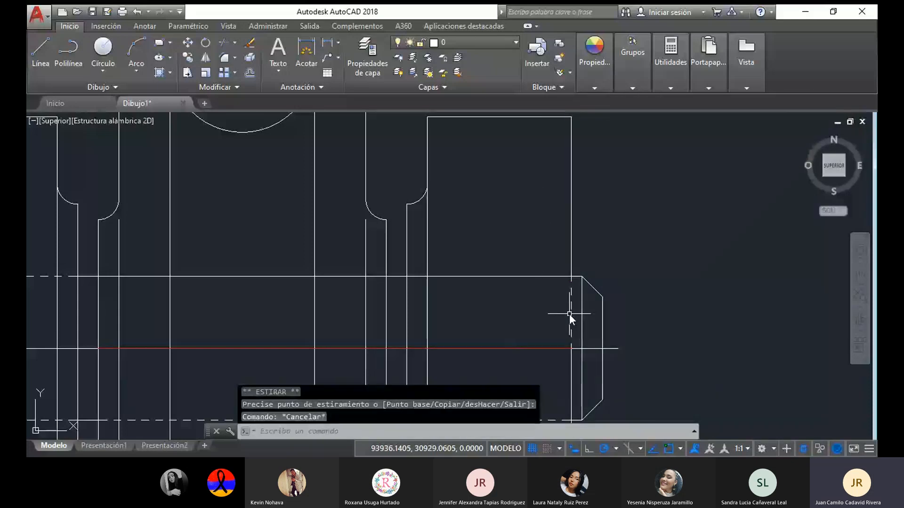
{"action": "left_click", "coordinate": [569, 314]}
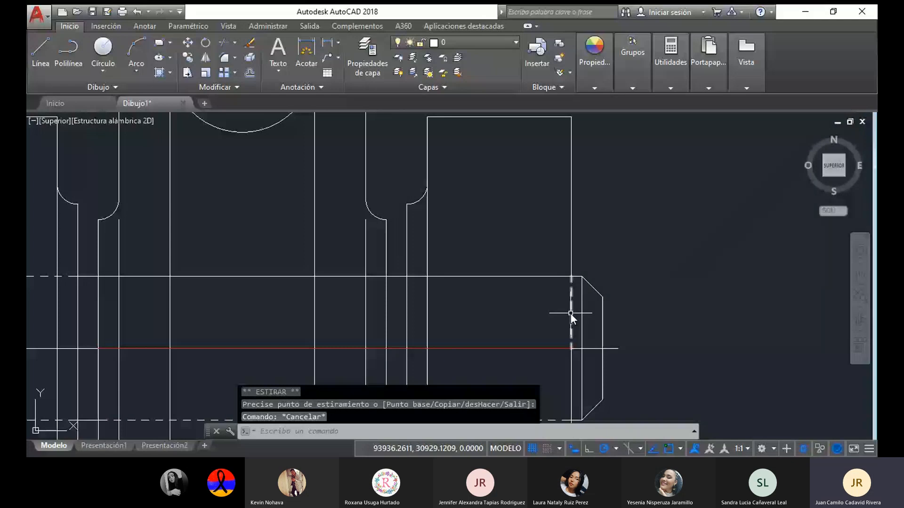
{"action": "key", "text": "Delete"}
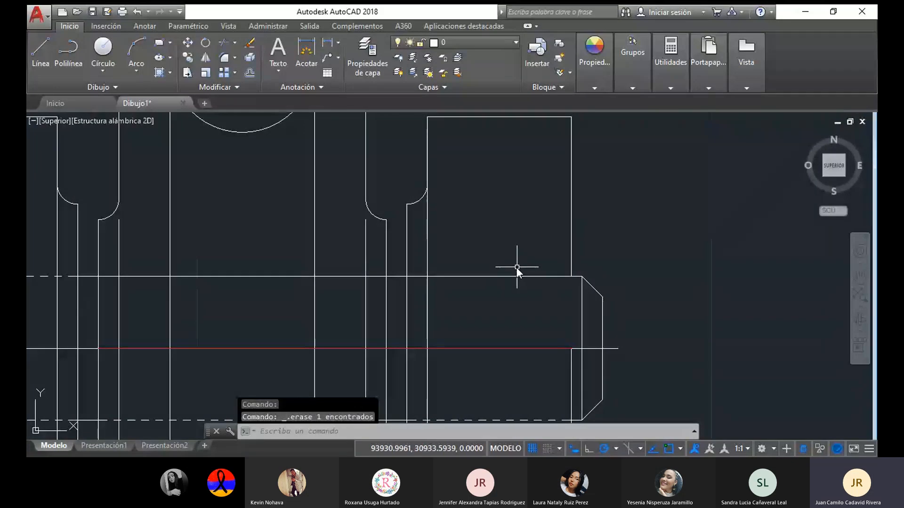
Shorten the short vertical line on the right support's inner face so its upper end stops at the pin's axis.
{"action": "scroll", "coordinate": [333, 145], "scroll_direction": "down", "scroll_amount": 2}
{"action": "left_click", "coordinate": [428, 309]}
{"action": "scroll", "coordinate": [382, 194], "scroll_direction": "up", "scroll_amount": 1}
{"action": "left_click", "coordinate": [392, 193]}
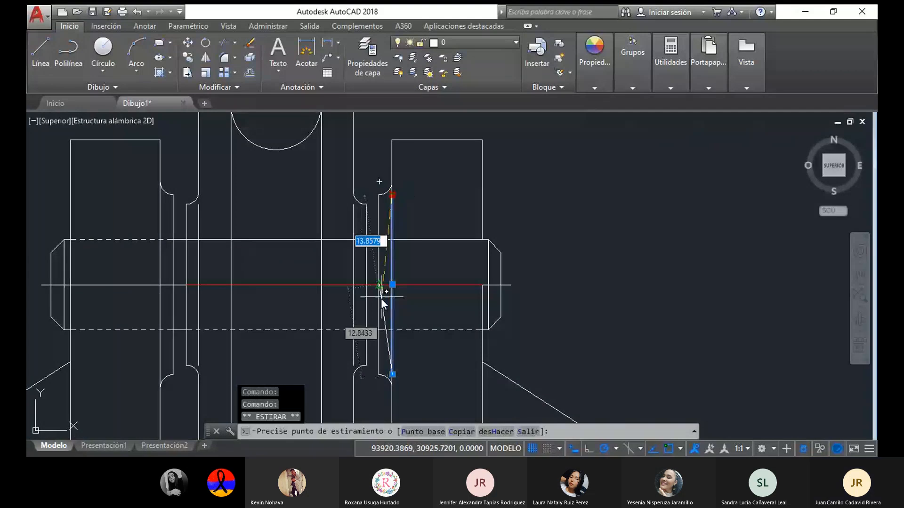
{"action": "key", "text": "Escape"}
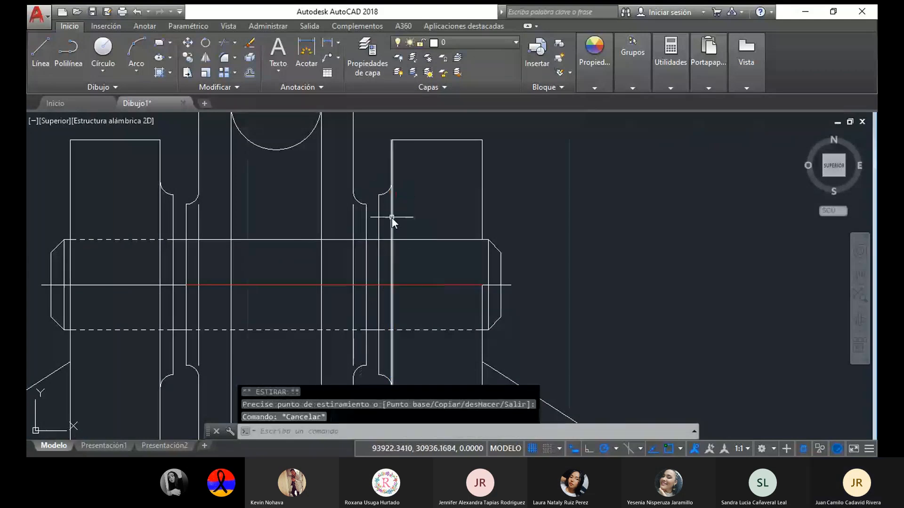
Try to shorten the right support's long inner face line down to the pin's axis, and undo the stretch.
{"action": "scroll", "coordinate": [384, 325], "scroll_direction": "down", "scroll_amount": 4}
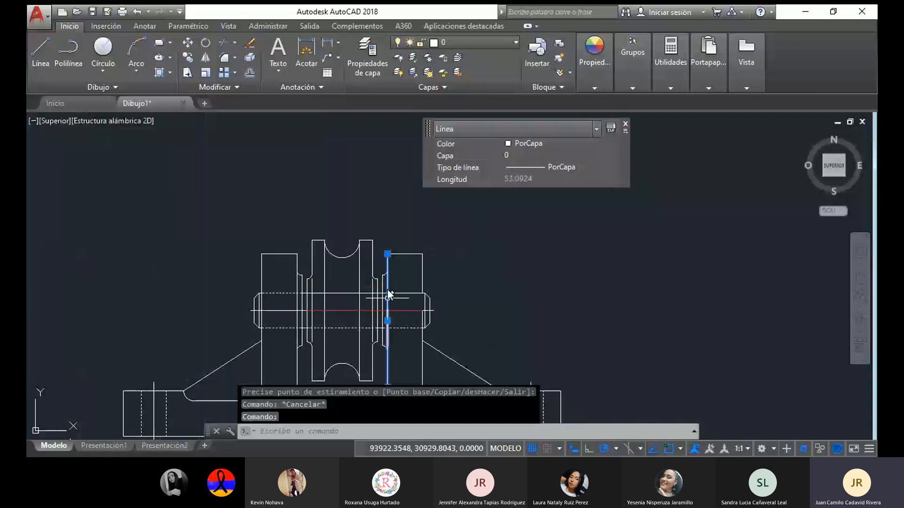
{"action": "scroll", "coordinate": [348, 318], "scroll_direction": "up", "scroll_amount": 2}
{"action": "left_click", "coordinate": [369, 222]}
{"action": "scroll", "coordinate": [370, 314], "scroll_direction": "up", "scroll_amount": 2}
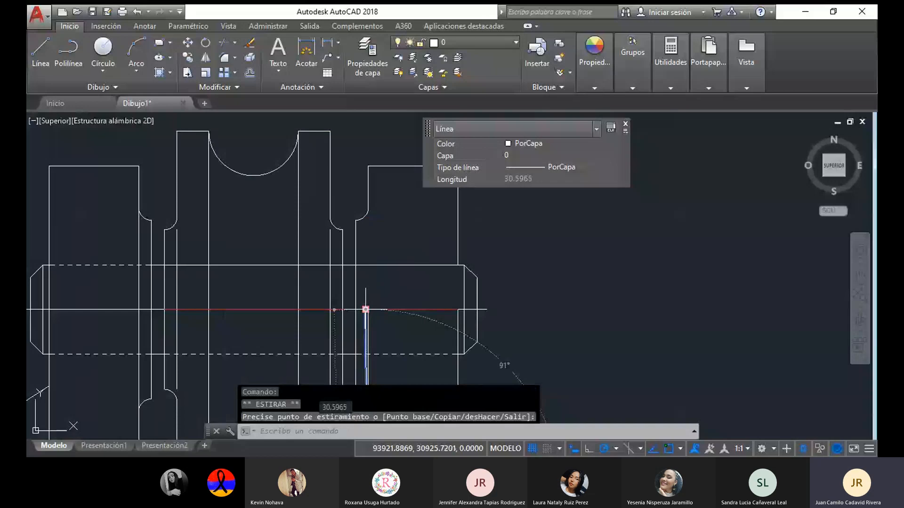
{"action": "left_click", "coordinate": [365, 309]}
{"action": "key", "text": "Escape"}
{"action": "key", "text": "ctrl+z"}
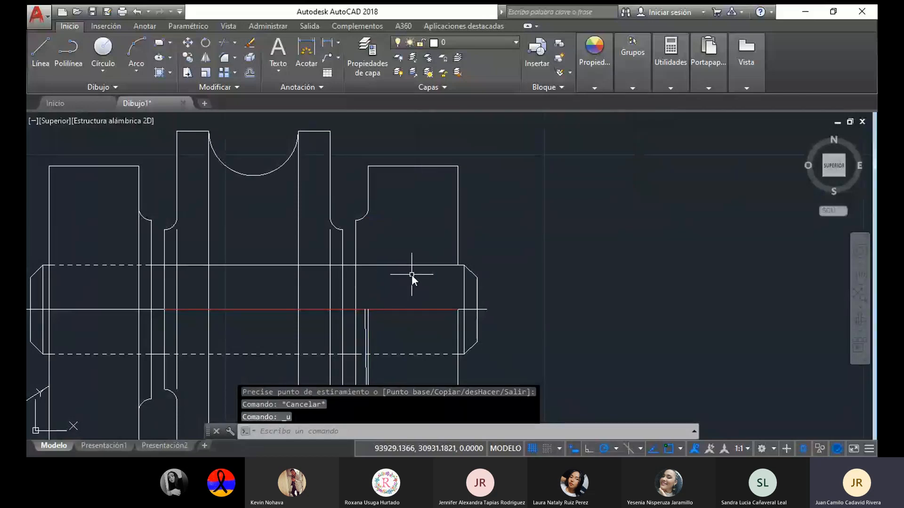
Delete the short segment at the top of the right support's inner face and shorten the overlapping long line down to the pin's axis.
{"action": "scroll", "coordinate": [411, 274], "scroll_direction": "down", "scroll_amount": 2}
{"action": "left_click", "coordinate": [369, 234]}
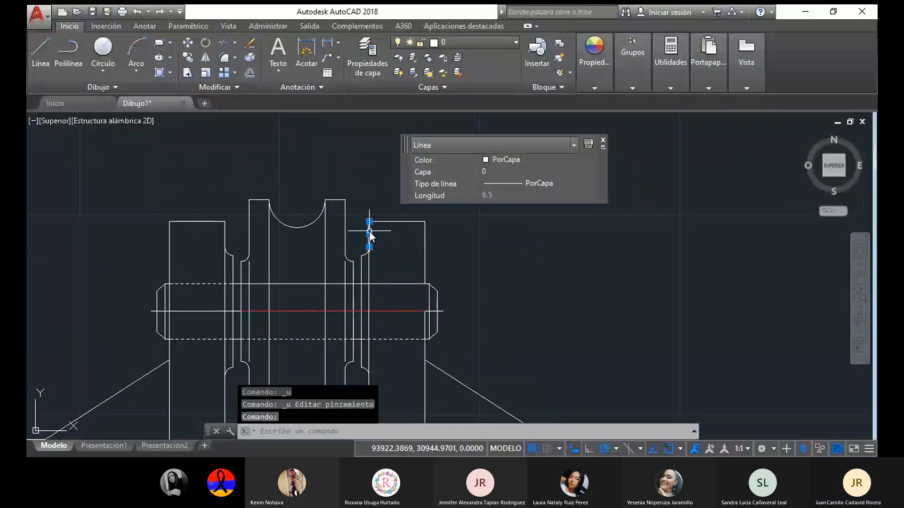
{"action": "key", "text": "Delete"}
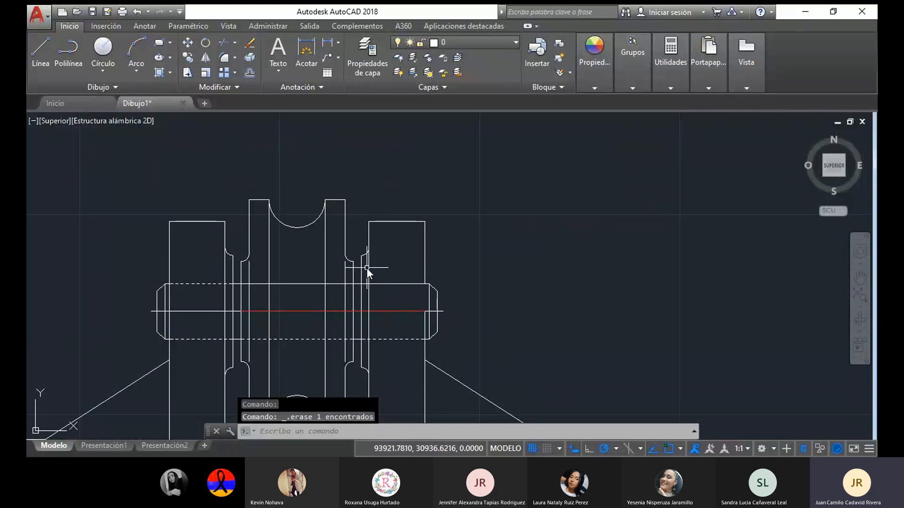
{"action": "left_click", "coordinate": [367, 267]}
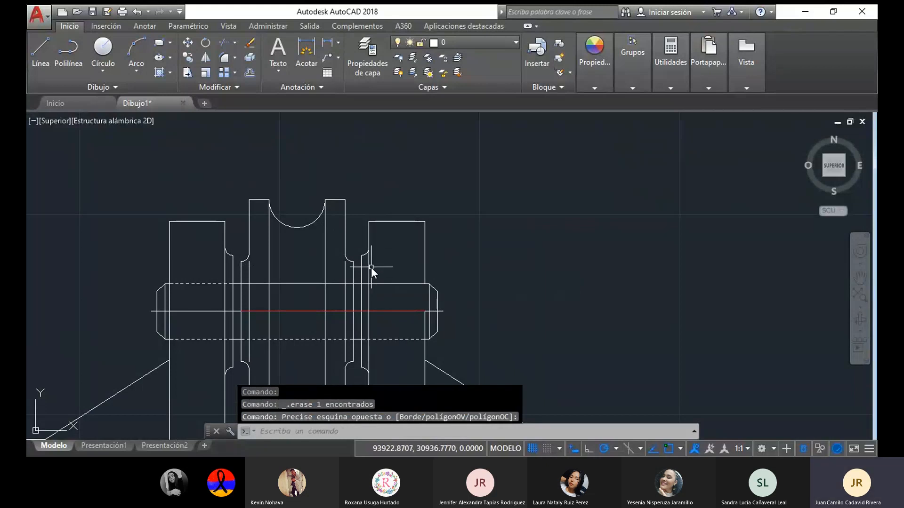
{"action": "left_click", "coordinate": [365, 245]}
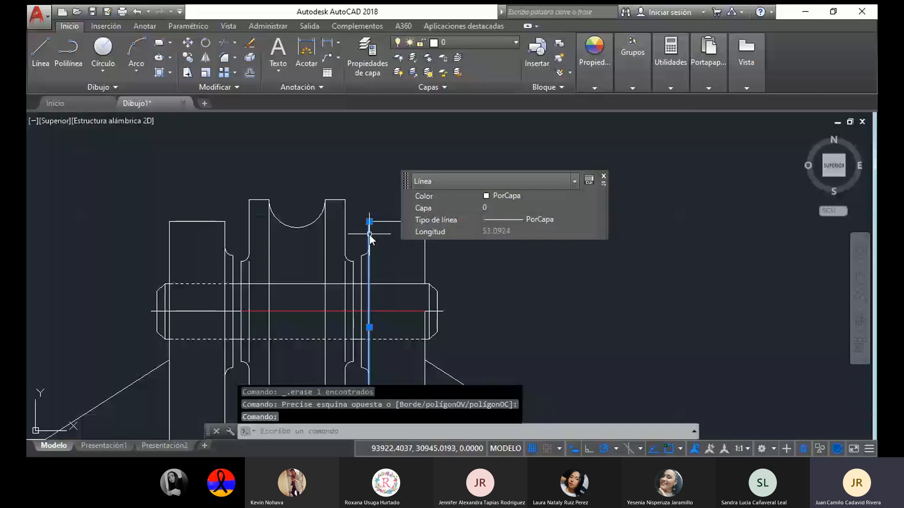
{"action": "left_click", "coordinate": [369, 221]}
{"action": "scroll", "coordinate": [379, 279], "scroll_direction": "up", "scroll_amount": 2}
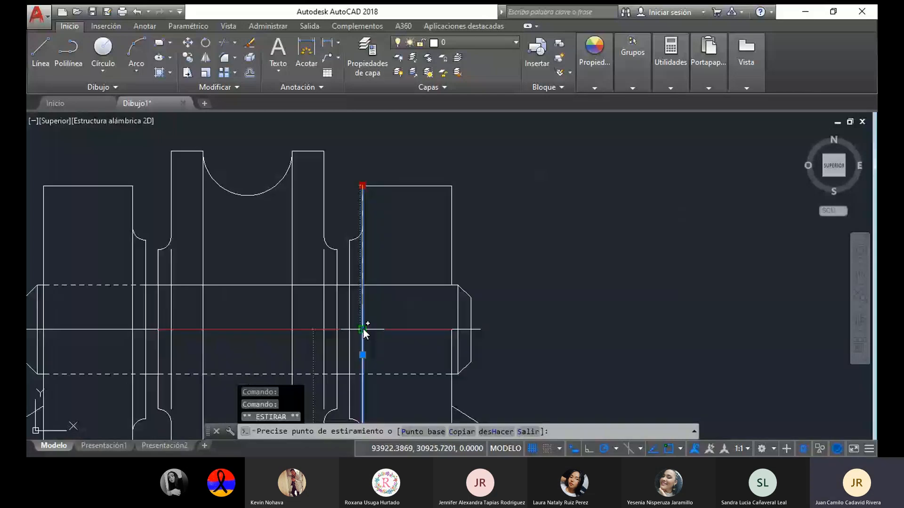
{"action": "left_click", "coordinate": [363, 332]}
Redraw the short vertical line from the fillet's upper end to the top corner of the right support's inner face.
{"action": "key", "text": "Return"}
{"action": "left_click", "coordinate": [362, 186]}
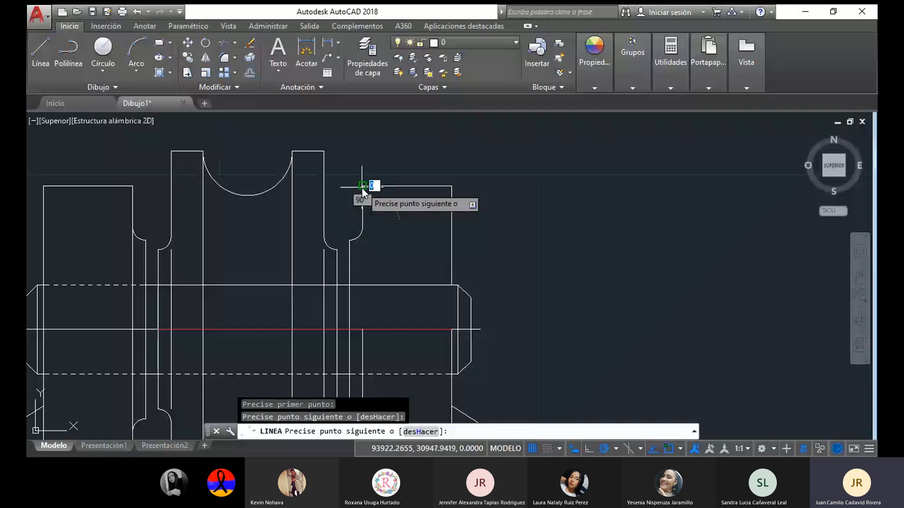
{"action": "key", "text": "Escape"}
Shorten the right support's hub face line to end at the pin's upper edge and delete the dashed segment below it.
{"action": "left_click", "coordinate": [348, 275]}
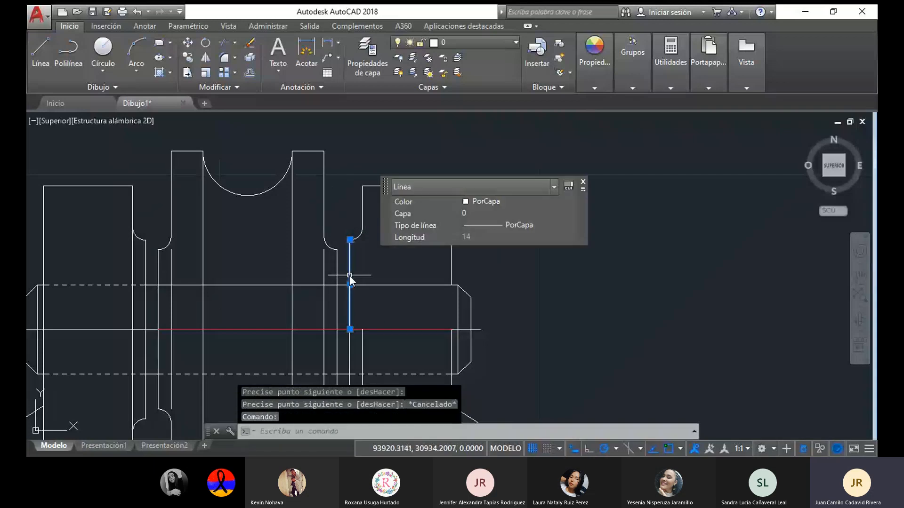
{"action": "left_click", "coordinate": [350, 329]}
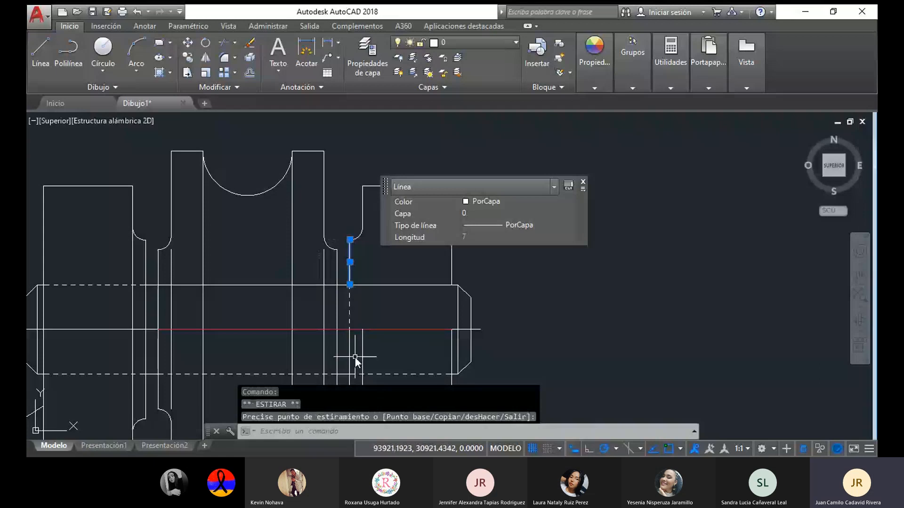
{"action": "key", "text": "Escape"}
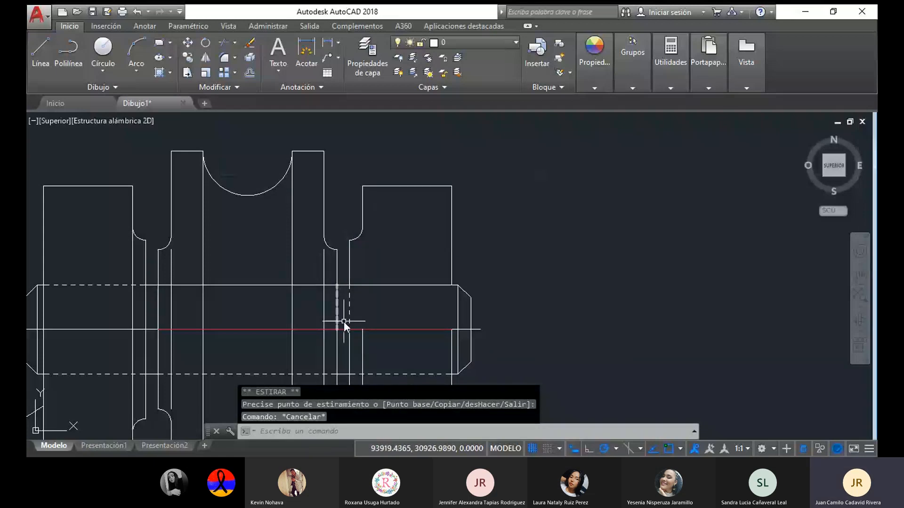
{"action": "key", "text": "Delete"}
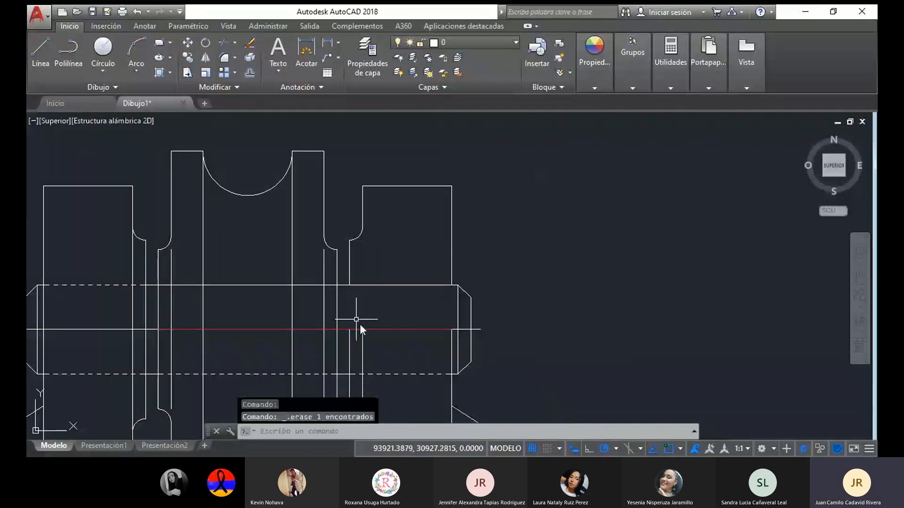
Draw a vertical line on the pulley's right hub face, from the fillet's end down to the pin's upper edge.
{"action": "middle_click_drag", "start_coordinate": [355, 313], "coordinate": [429, 311]}
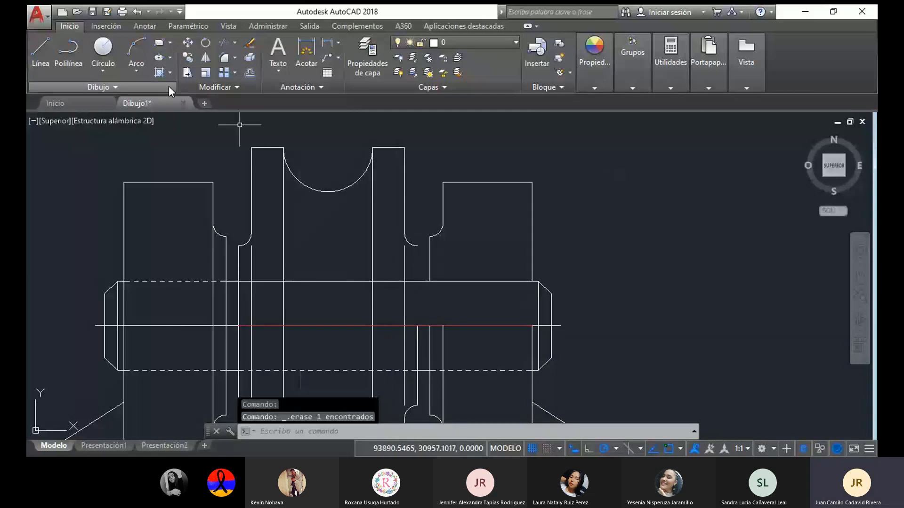
{"action": "left_click", "coordinate": [51, 43]}
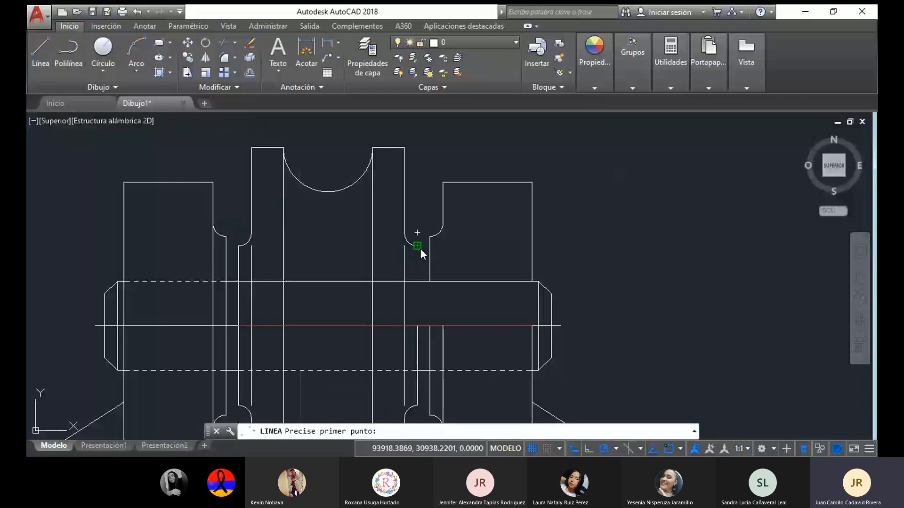
{"action": "left_click", "coordinate": [418, 246]}
{"action": "left_click", "coordinate": [414, 279]}
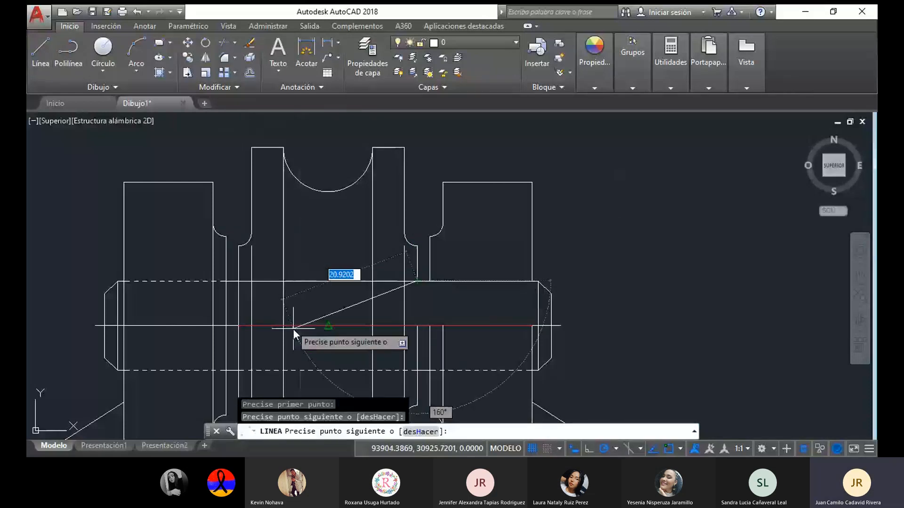
{"action": "key", "text": "Escape"}
Shorten the vertical line between the pulley's right hub fillets so its upper end stops at the pin's axis.
{"action": "left_click", "coordinate": [405, 308]}
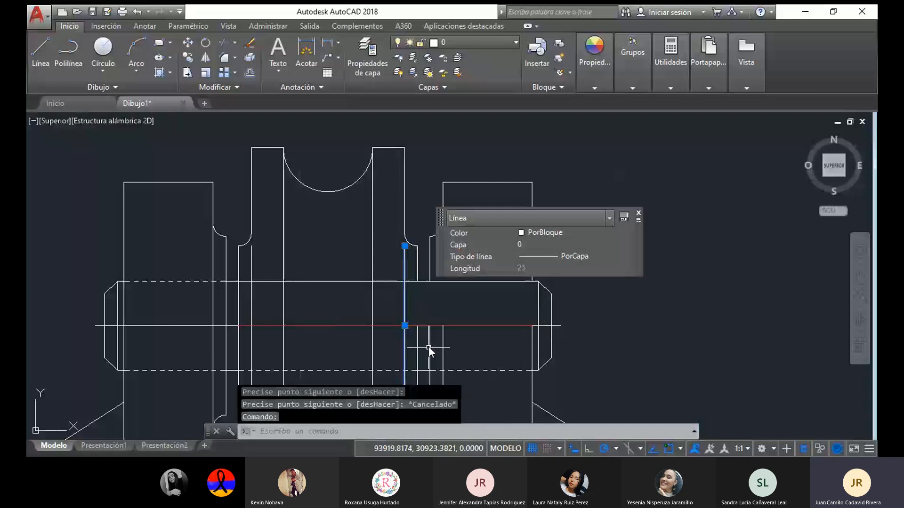
{"action": "mouse_move", "coordinate": [428, 347]}
{"action": "middle_mouse_down"}
{"action": "mouse_move", "coordinate": [425, 330]}
{"action": "mouse_move", "coordinate": [346, 300]}
{"action": "middle_mouse_up"}
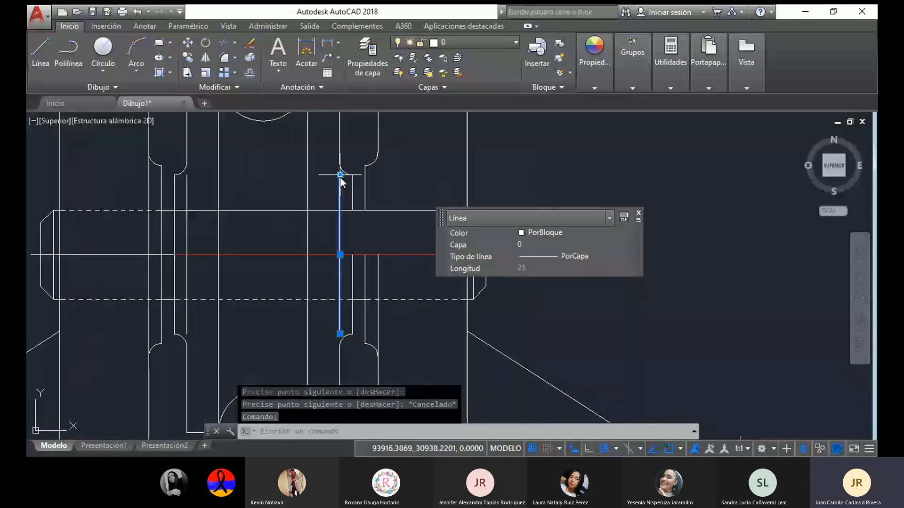
{"action": "left_click", "coordinate": [340, 177]}
{"action": "left_click", "coordinate": [340, 255]}
{"action": "key", "text": "Escape"}
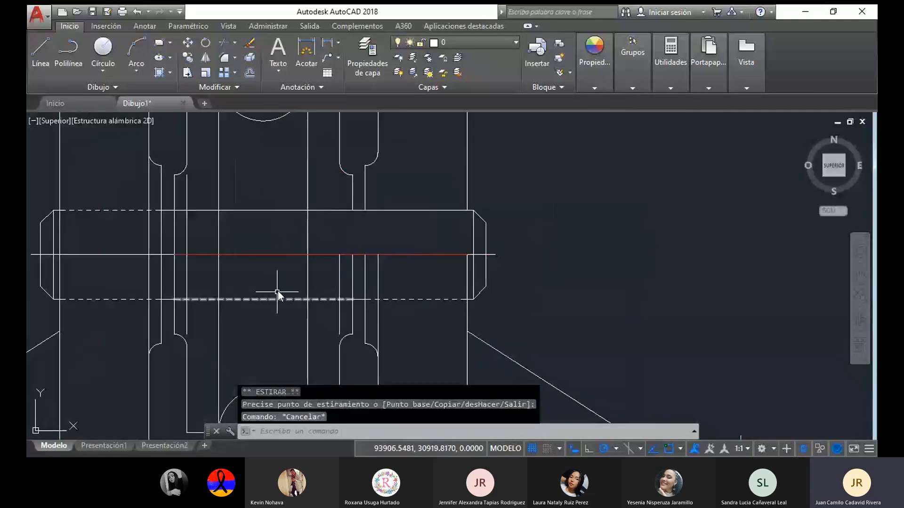
Shorten the vertical line at the right edge of the pulley's groove so its upper end stops at the pin's axis.
{"action": "scroll", "coordinate": [292, 282], "scroll_direction": "down", "scroll_amount": 3}
{"action": "left_click", "coordinate": [321, 273]}
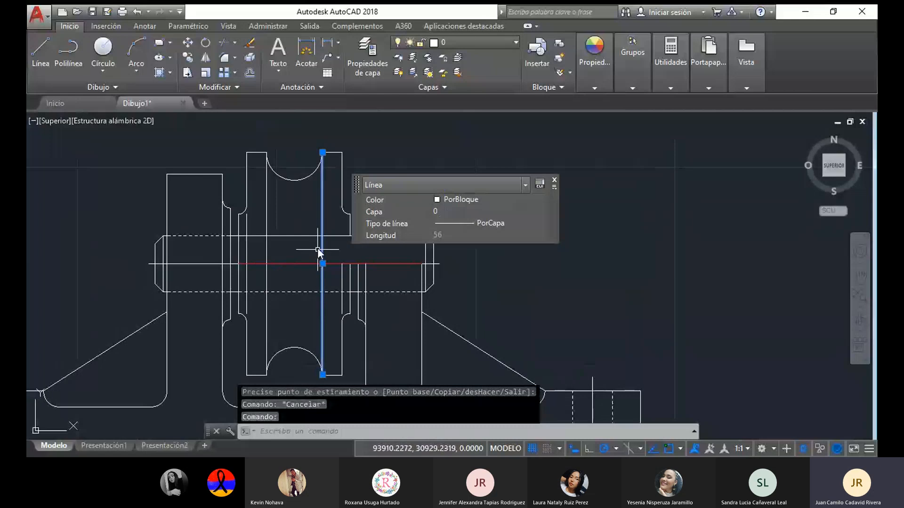
{"action": "left_click", "coordinate": [322, 153]}
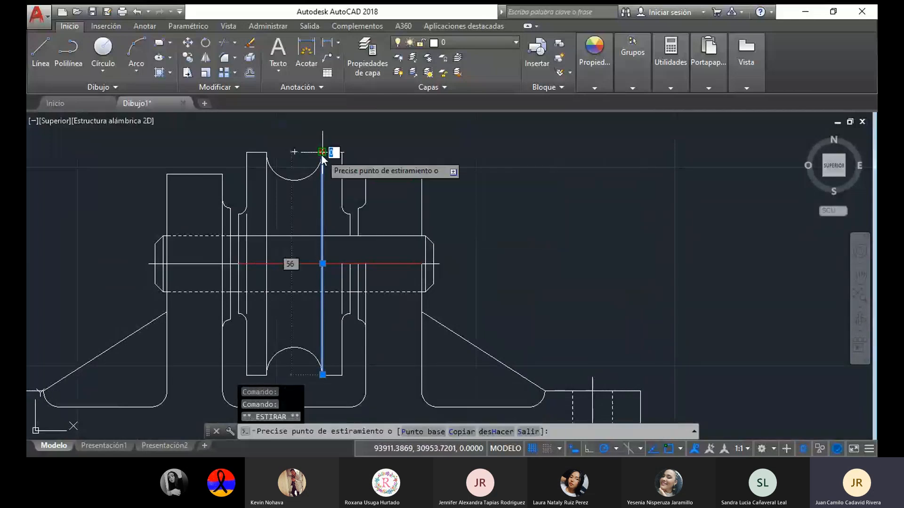
{"action": "left_click", "coordinate": [323, 264]}
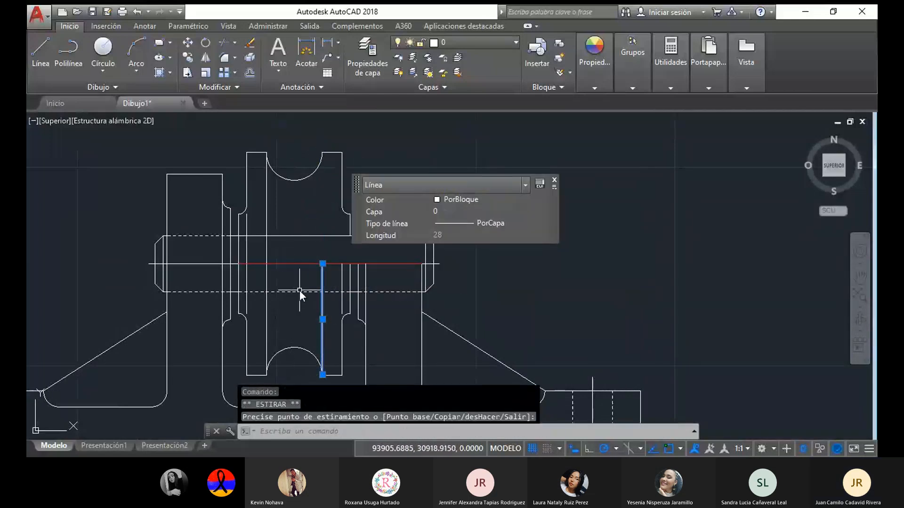
{"action": "key", "text": "Escape"}
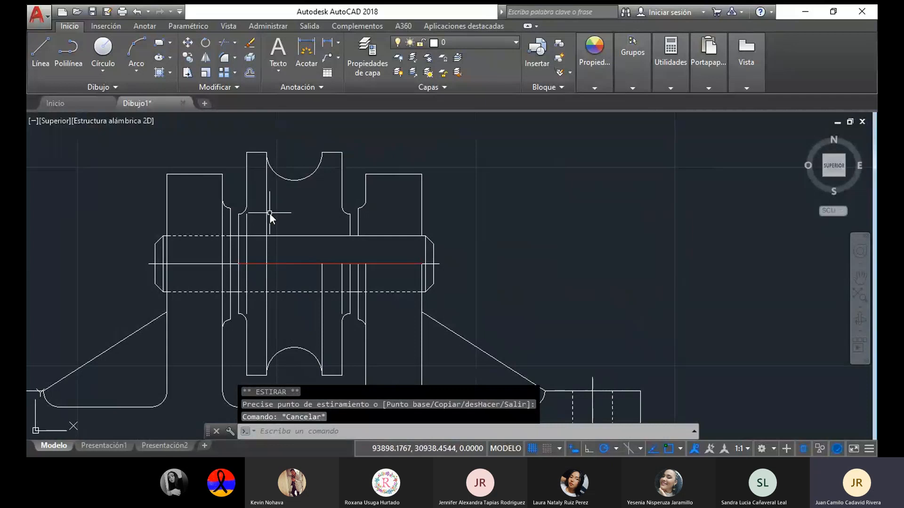
Shorten the pulley's left groove-edge line and the line between its left hub fillets so both start at the pin's axis.
{"action": "left_click", "coordinate": [265, 214]}
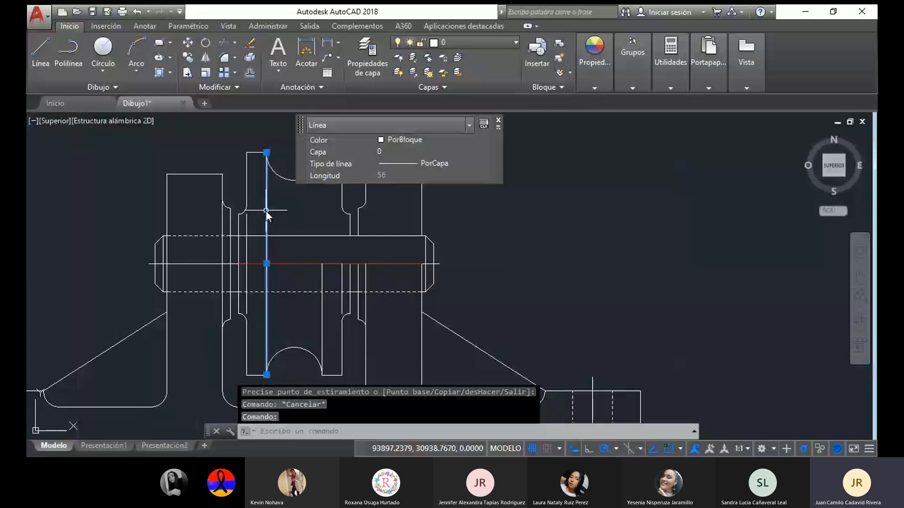
{"action": "left_click", "coordinate": [266, 153]}
{"action": "left_click", "coordinate": [266, 264]}
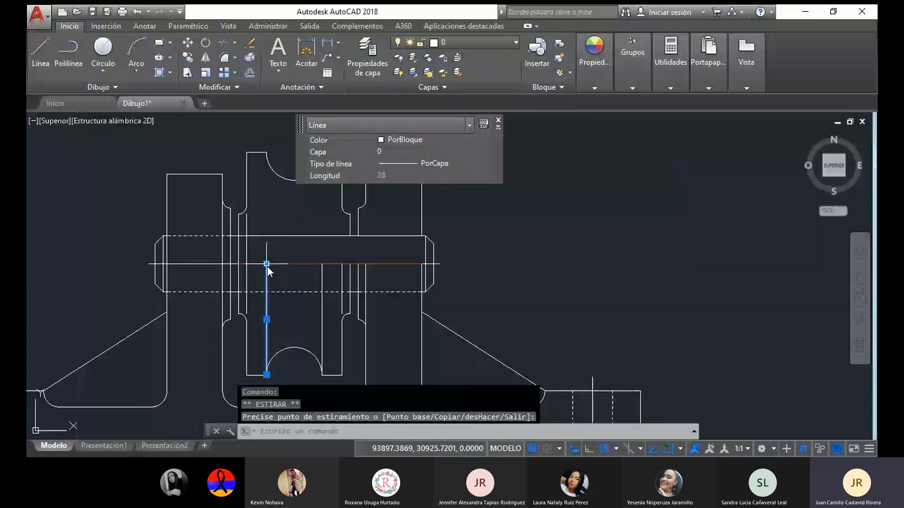
{"action": "scroll", "coordinate": [267, 266], "scroll_direction": "up", "scroll_amount": 4}
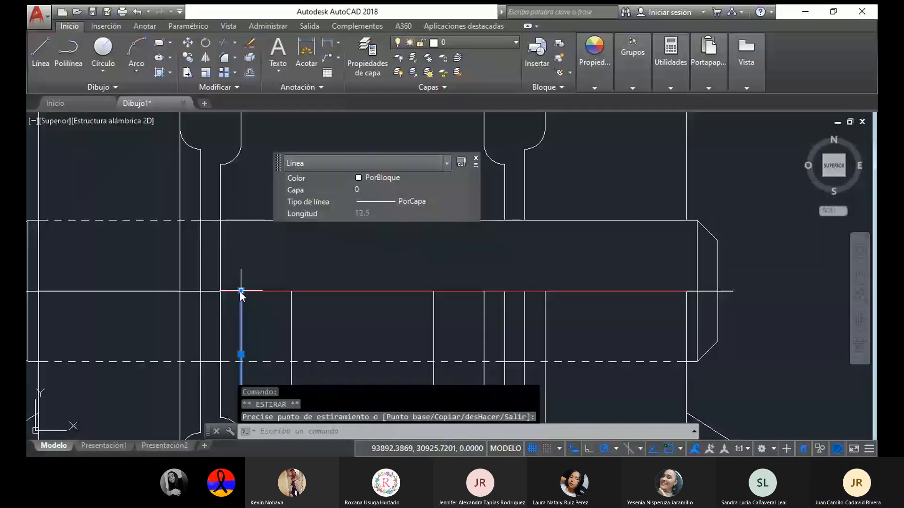
{"action": "scroll", "coordinate": [239, 291], "scroll_direction": "down", "scroll_amount": 4}
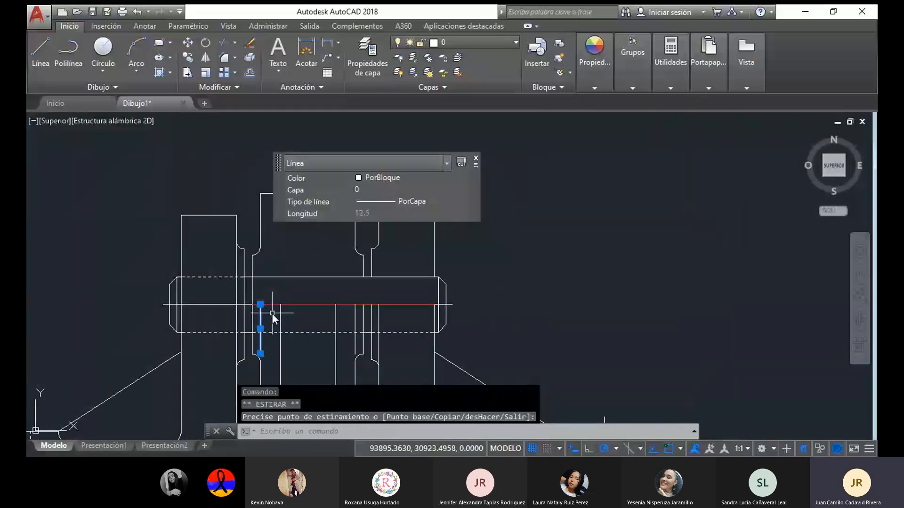
Delete the dashed line across the pin at the pulley's left hub face and shorten the upper hub face line to the pin's upper edge.
{"action": "scroll", "coordinate": [265, 295], "scroll_direction": "up", "scroll_amount": 4}
{"action": "left_click", "coordinate": [233, 292]}
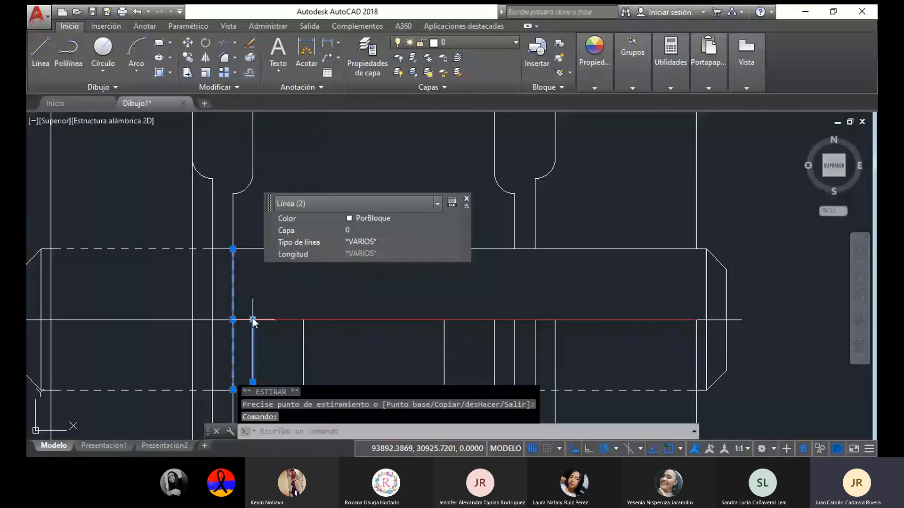
{"action": "key", "text": "Escape"}
{"action": "left_click", "coordinate": [232, 312]}
{"action": "key", "text": "Delete"}
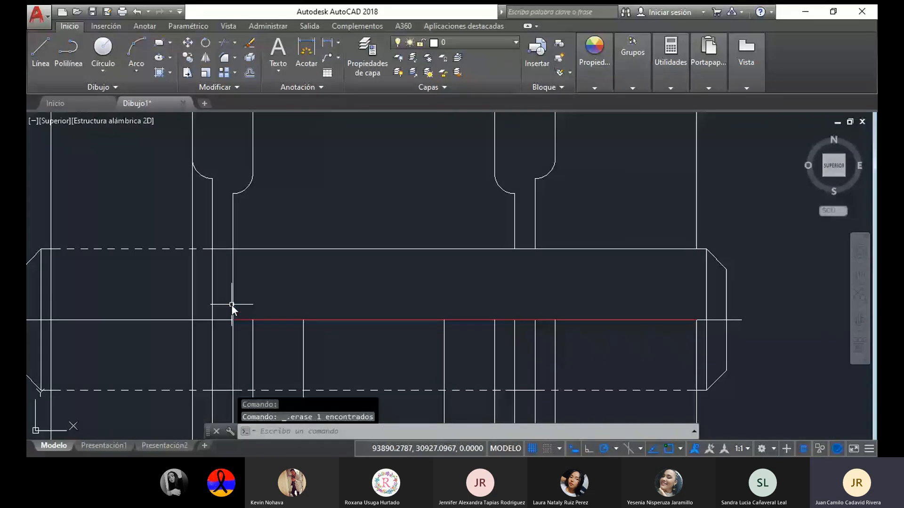
{"action": "left_click", "coordinate": [231, 304]}
{"action": "left_click", "coordinate": [232, 320]}
{"action": "left_click", "coordinate": [232, 249]}
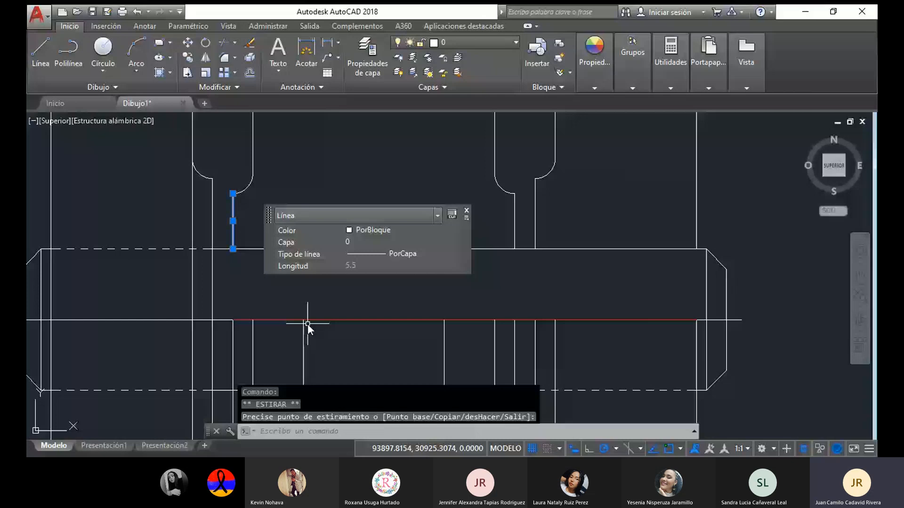
{"action": "key", "text": "Escape"}
Shorten the red line on the pin's axis to end at the pulley's right hub face and open its object properties.
{"action": "scroll", "coordinate": [332, 325], "scroll_direction": "down", "scroll_amount": 3}
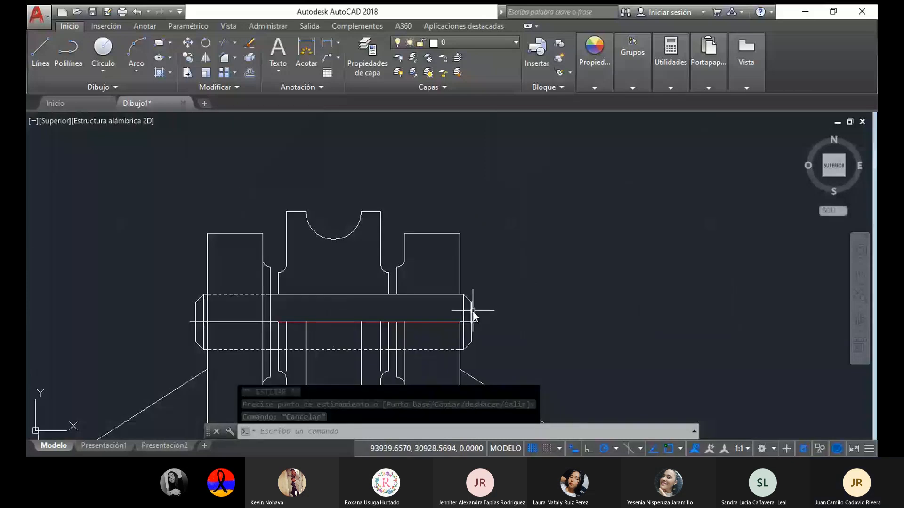
{"action": "left_click", "coordinate": [330, 323]}
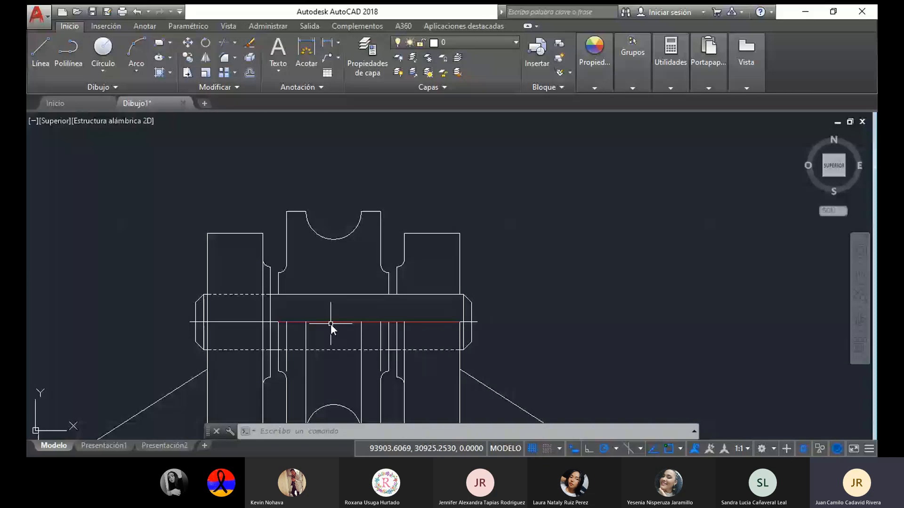
{"action": "left_click", "coordinate": [460, 322]}
{"action": "scroll", "coordinate": [377, 312], "scroll_direction": "up", "scroll_amount": 2}
{"action": "left_click", "coordinate": [395, 328]}
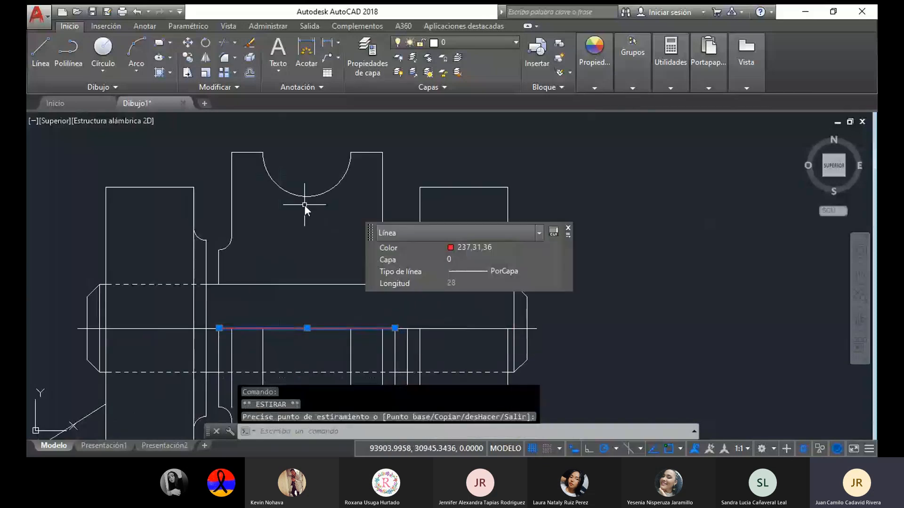
{"action": "left_click", "coordinate": [594, 54]}
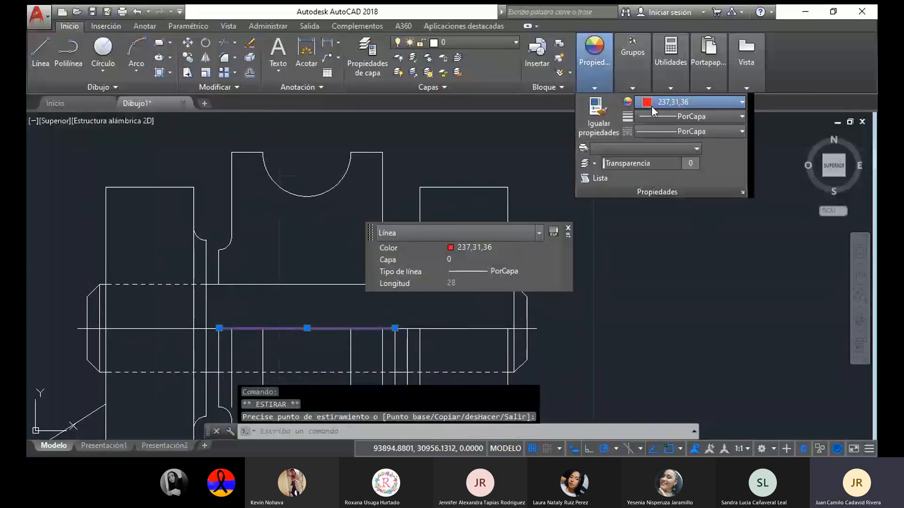